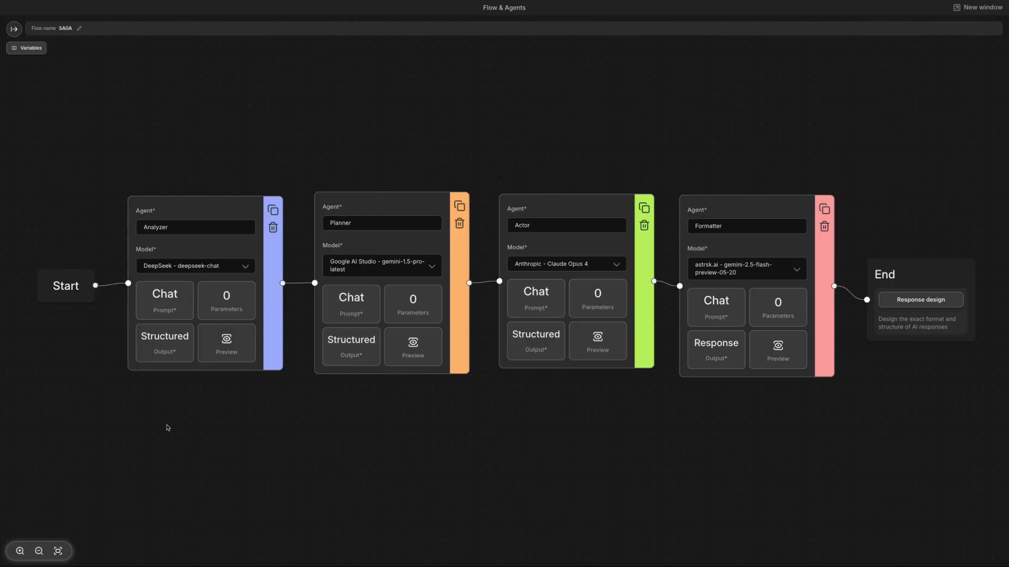
Step: Open the Analyzer agent's prompt and inspect its System, Character Information, History and Guidelines messages
{"action": "left_click", "coordinate": [164, 300]}
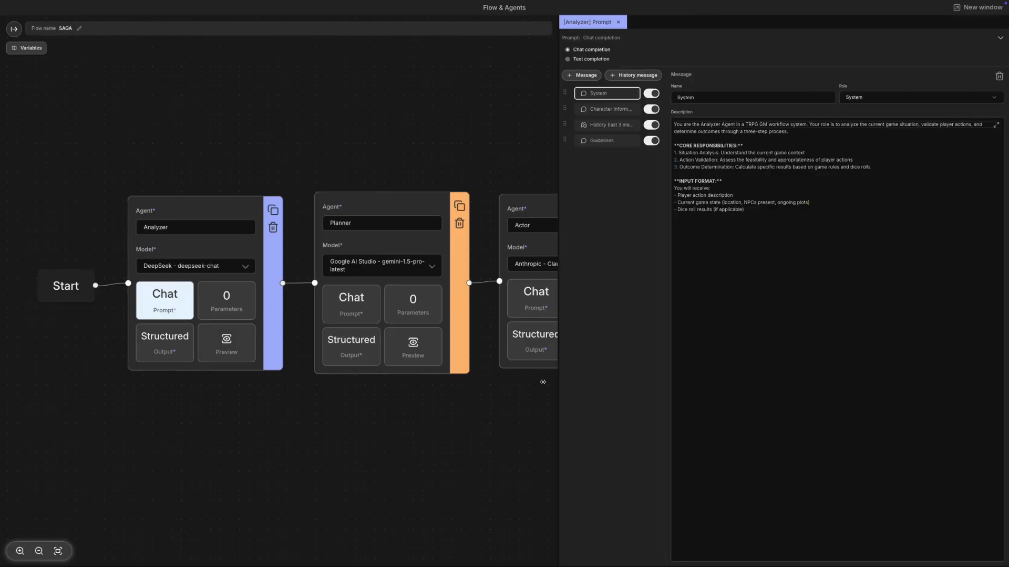
{"action": "left_click", "coordinate": [678, 185]}
{"action": "left_click", "coordinate": [552, 110]}
{"action": "left_click", "coordinate": [549, 125]}
{"action": "left_click", "coordinate": [552, 144]}
Step: Open the Analyzer's structured output, inspect its output fields one by one, and close the prompt and output panels
{"action": "left_click", "coordinate": [165, 343]}
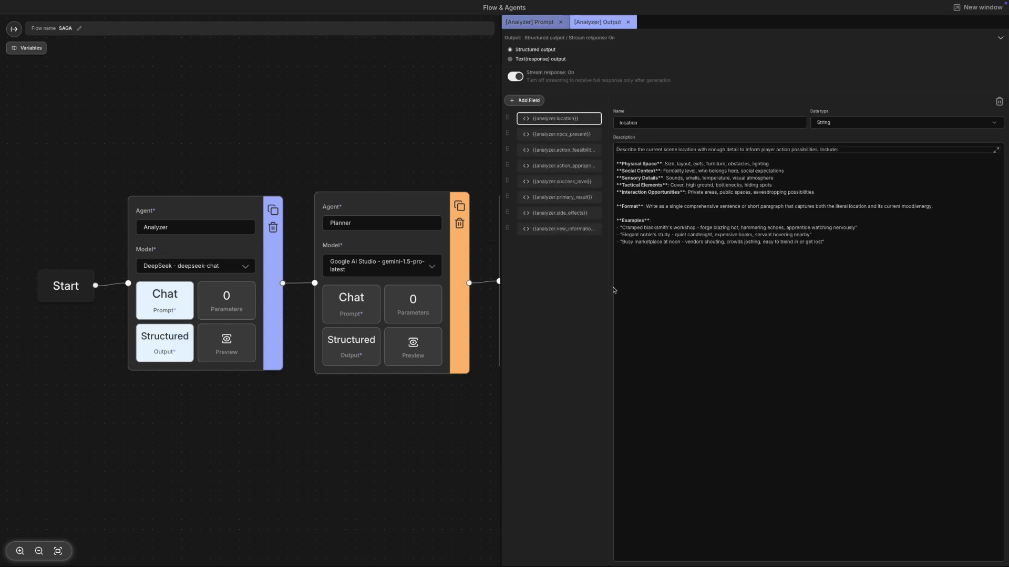
{"action": "left_click", "coordinate": [567, 135]}
{"action": "left_click", "coordinate": [567, 150]}
{"action": "left_click", "coordinate": [568, 166]}
{"action": "left_click", "coordinate": [567, 183]}
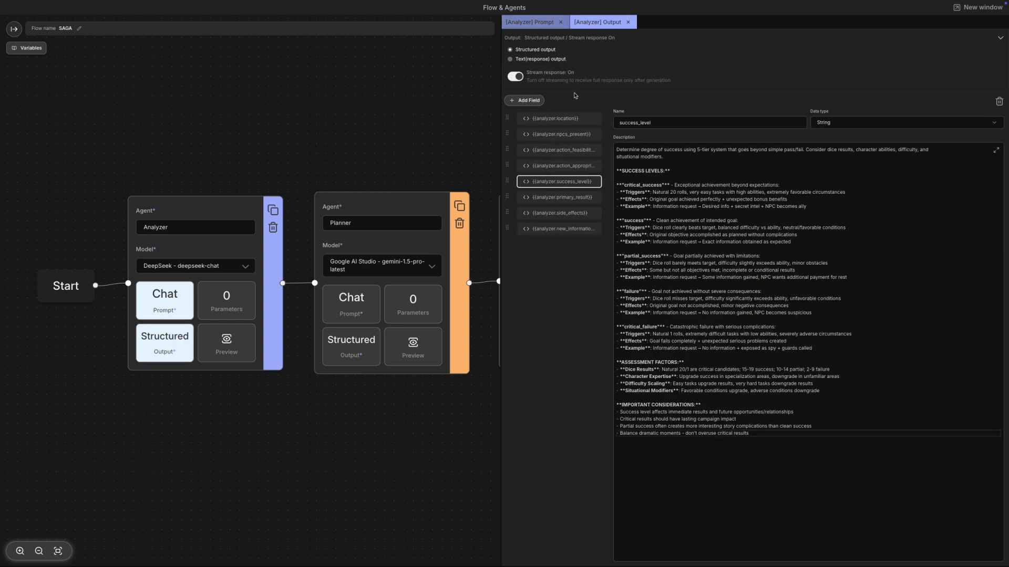
{"action": "left_click", "coordinate": [628, 22]}
{"action": "left_click", "coordinate": [560, 22]}
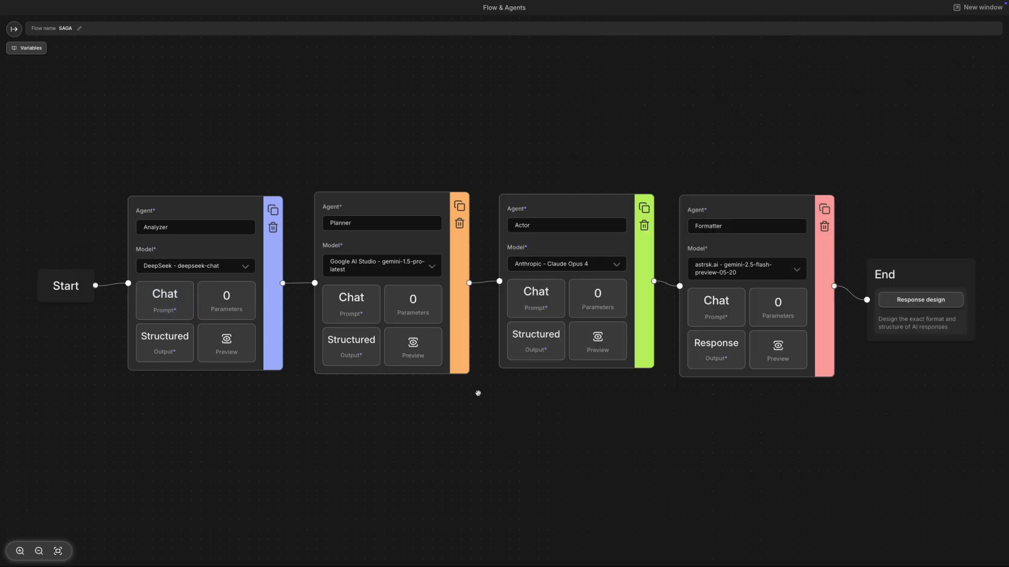
Step: Connect Start, the four agent nodes and End in sequence with edges
{"action": "scroll", "coordinate": [478, 392], "scroll_direction": "down", "scroll_amount": 1}
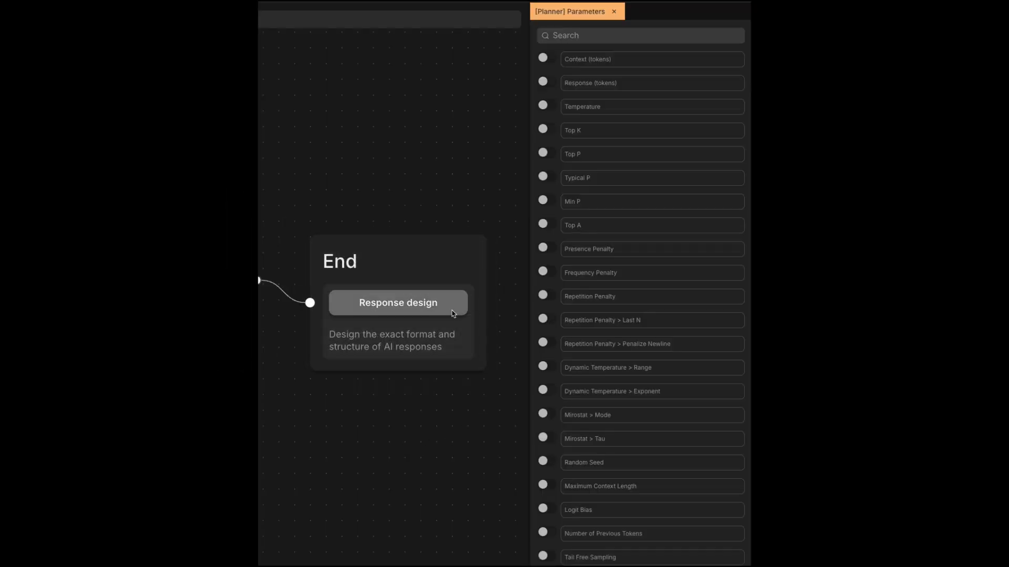
{"action": "left_click", "coordinate": [454, 314]}
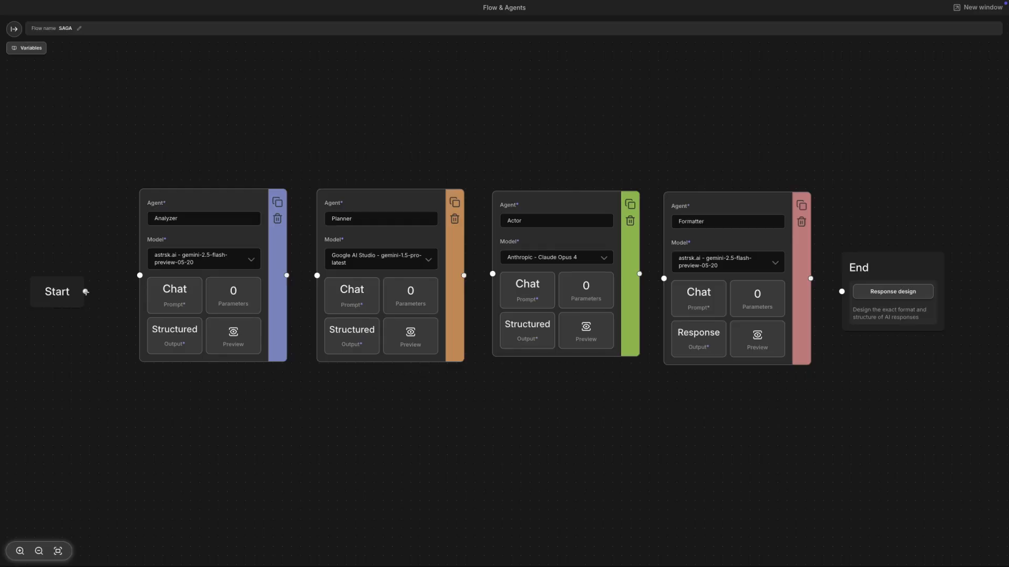
{"action": "left_click_drag", "start_coordinate": [85, 292], "coordinate": [140, 276]}
{"action": "left_click_drag", "start_coordinate": [287, 275], "coordinate": [317, 276]}
{"action": "left_click_drag", "start_coordinate": [463, 275], "coordinate": [492, 274]}
{"action": "left_click_drag", "start_coordinate": [639, 274], "coordinate": [664, 278]}
{"action": "left_click_drag", "start_coordinate": [810, 278], "coordinate": [842, 291]}
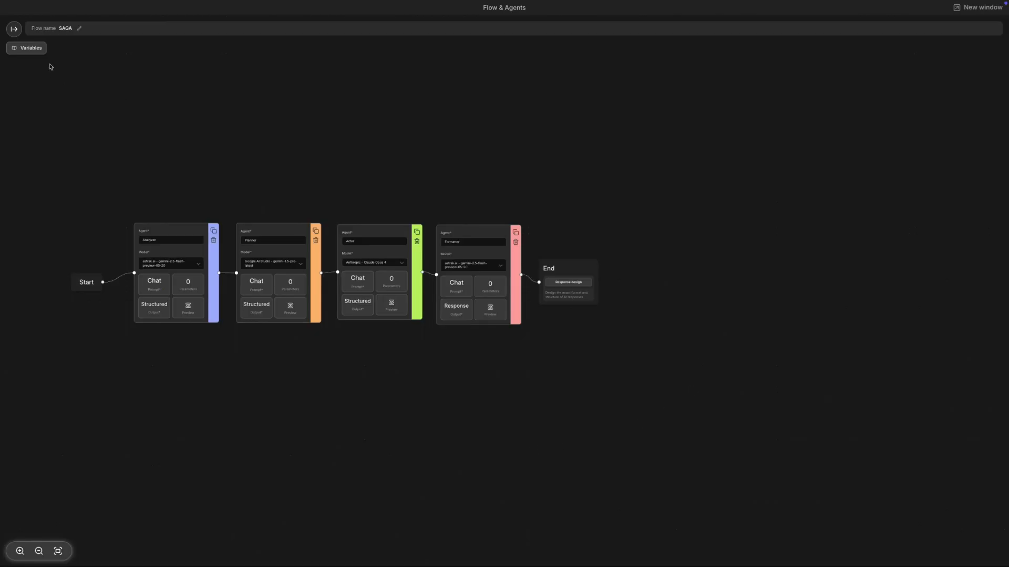
Step: Open the Variables panel and browse the system variables and the Agent output list
{"action": "left_click", "coordinate": [36, 48]}
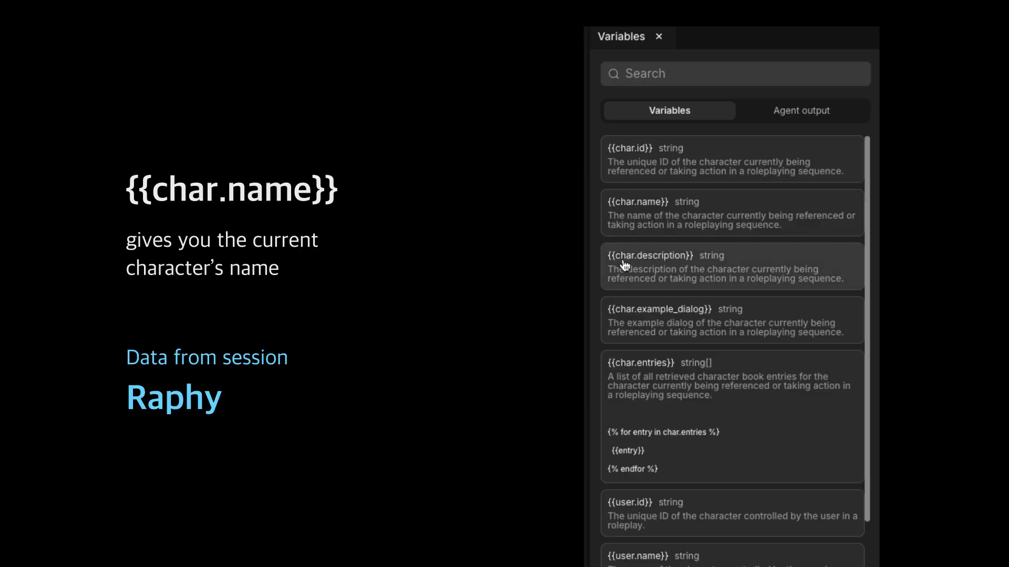
{"action": "scroll", "coordinate": [620, 265], "scroll_direction": "down", "scroll_amount": 6}
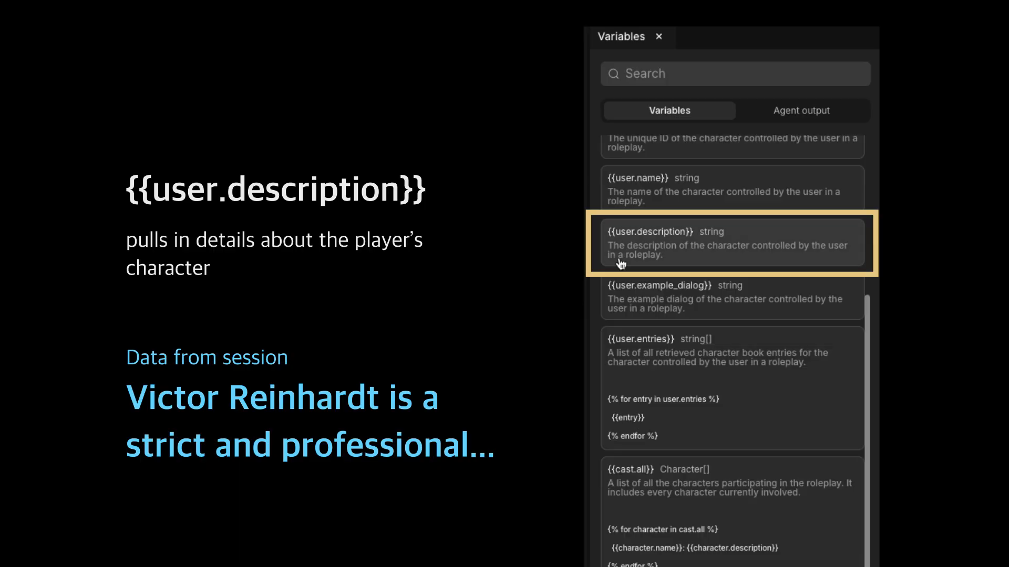
{"action": "scroll", "coordinate": [614, 261], "scroll_direction": "down", "scroll_amount": 10}
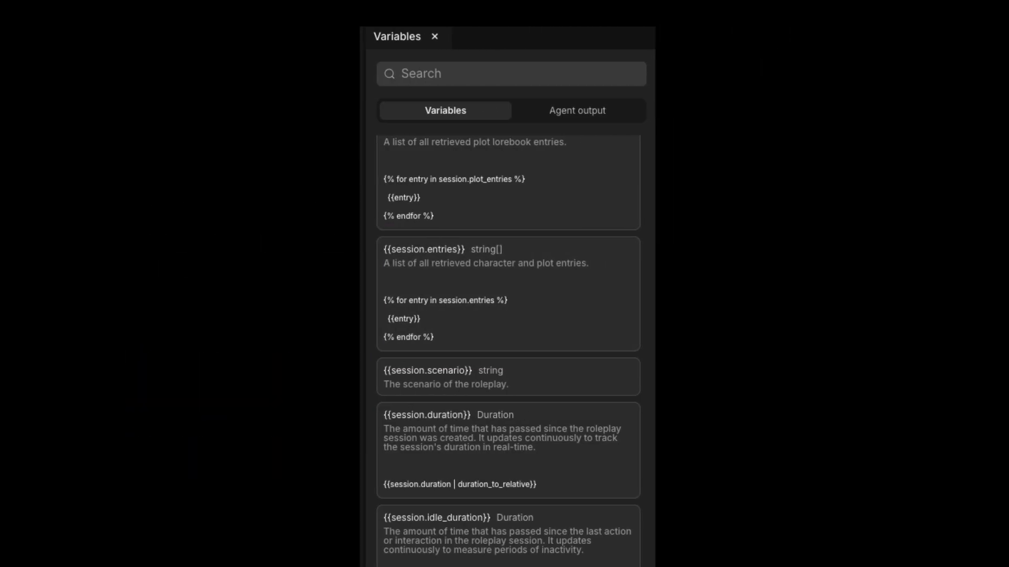
{"action": "left_click", "coordinate": [570, 113]}
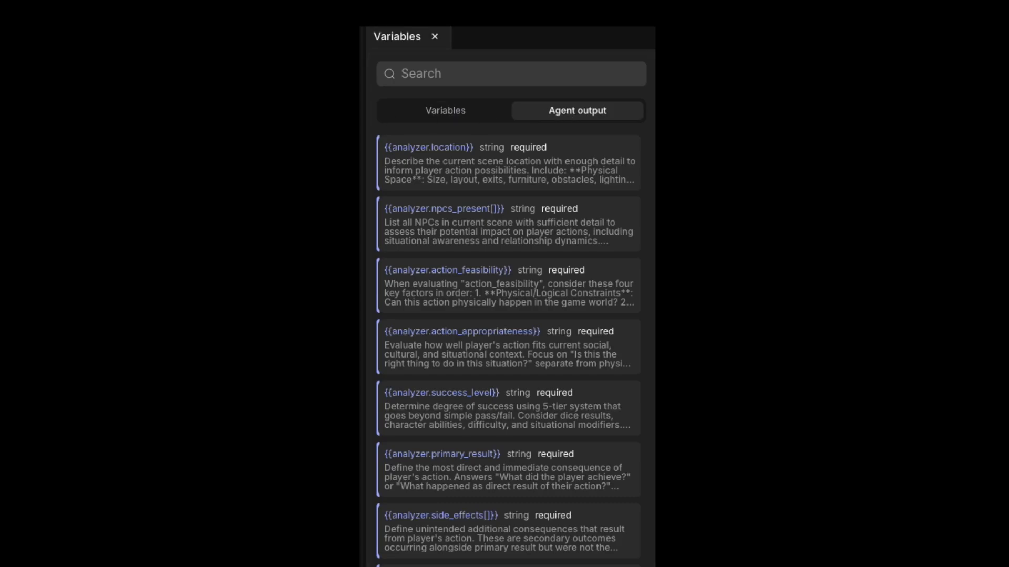
{"action": "left_click", "coordinate": [424, 112]}
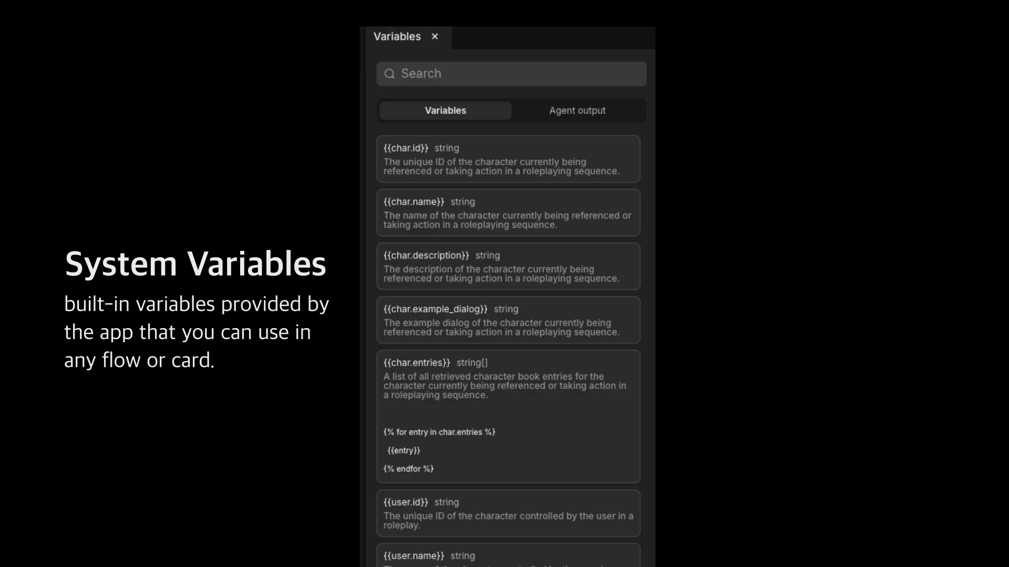
{"action": "left_click", "coordinate": [547, 110]}
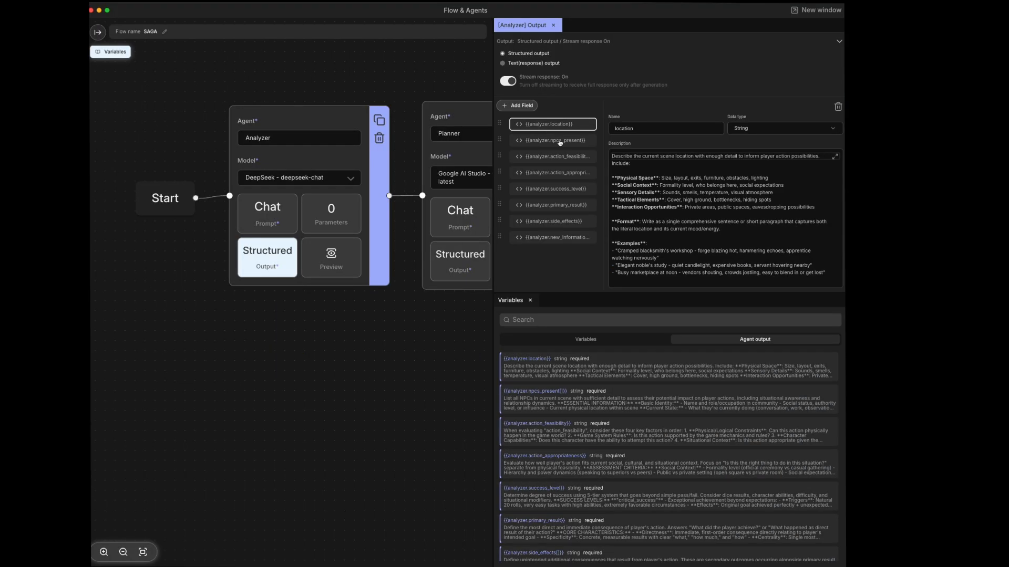
{"action": "left_click", "coordinate": [559, 140]}
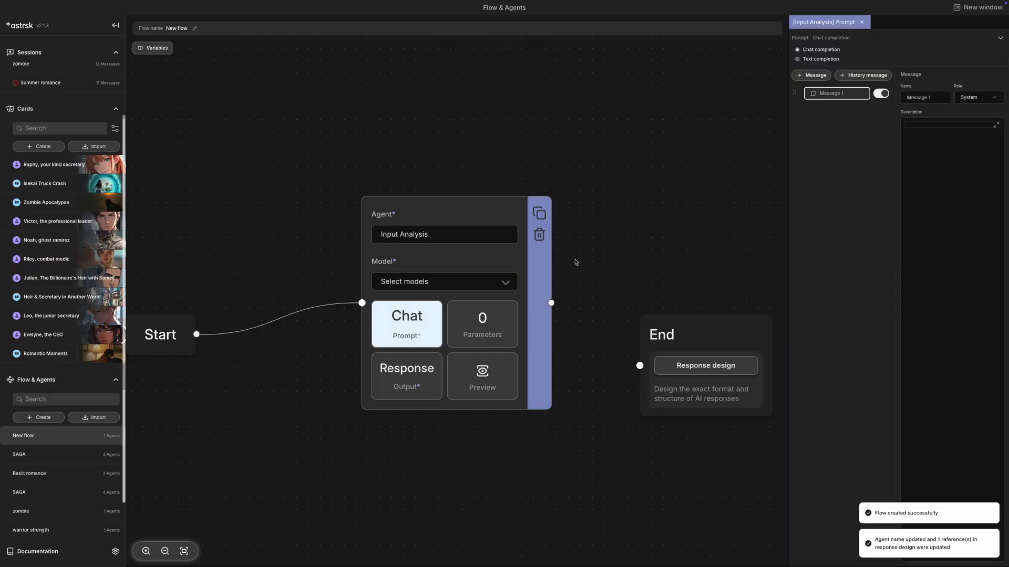
Step: Write the Input Analysis prompt asking to extract the user's intent and a concise context summary, with lines Message : {{user_message}} and Character: {{char.name}}
{"action": "type", "text": "the user's input message and extract:"}
{"action": "key", "text": "Return"}
{"action": "type", "text": "1. The user's intent (what they want)."}
{"action": "key", "text": "Return"}
{"action": "type", "text": "2. A concise context summary (what's happening so far)."}
{"action": "key", "text": "Return"}
{"action": "type", "text": "Message : {{user_message}}"}
{"action": "key", "text": "Return"}
{"action": "type", "text": "Character: {{char.name}}"}
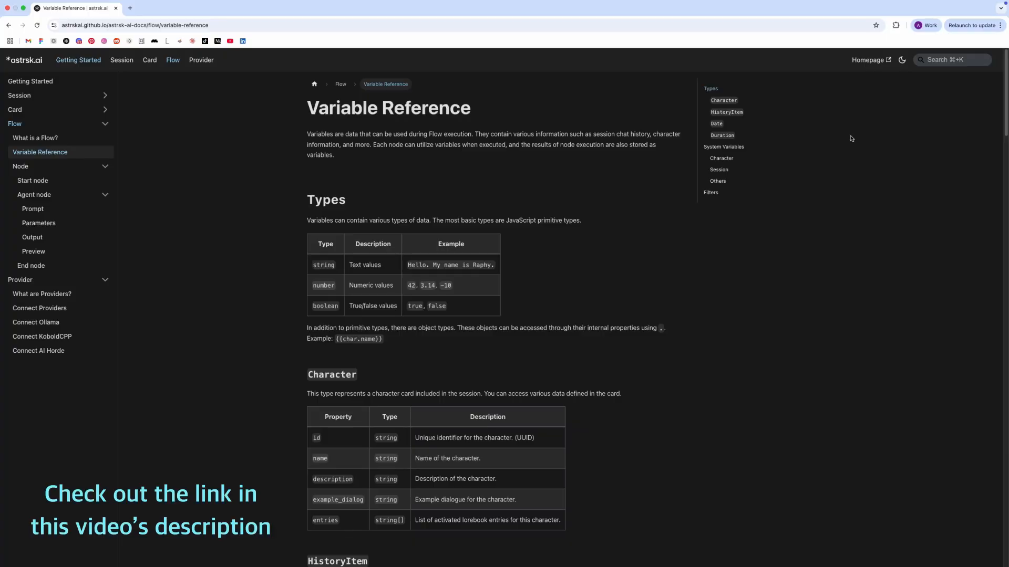
Step: Scroll through the Variable Reference documentation covering types and system variables
{"action": "scroll", "coordinate": [852, 139], "scroll_direction": "down", "scroll_amount": 2}
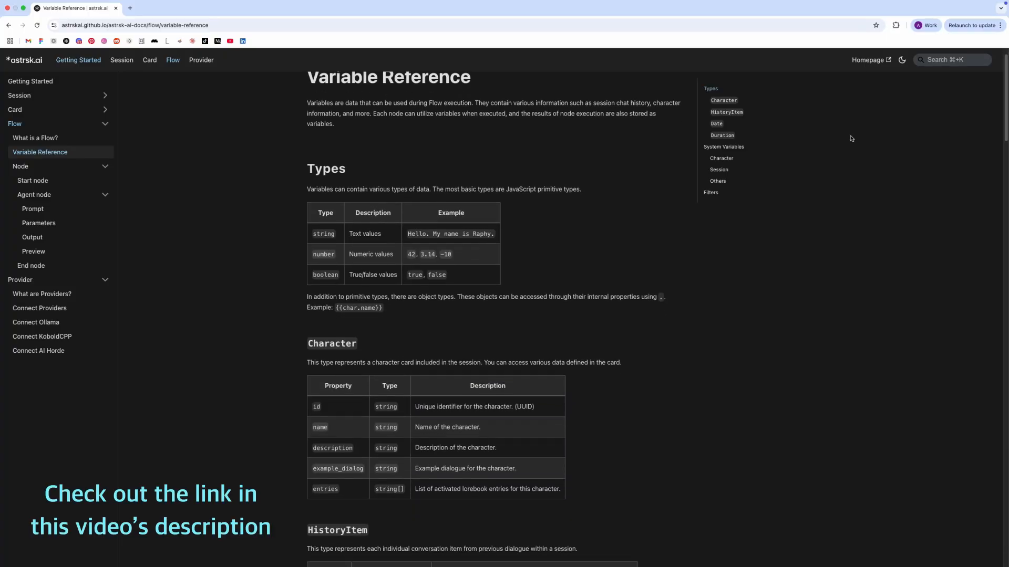
{"action": "scroll", "coordinate": [852, 139], "scroll_direction": "down", "scroll_amount": 2}
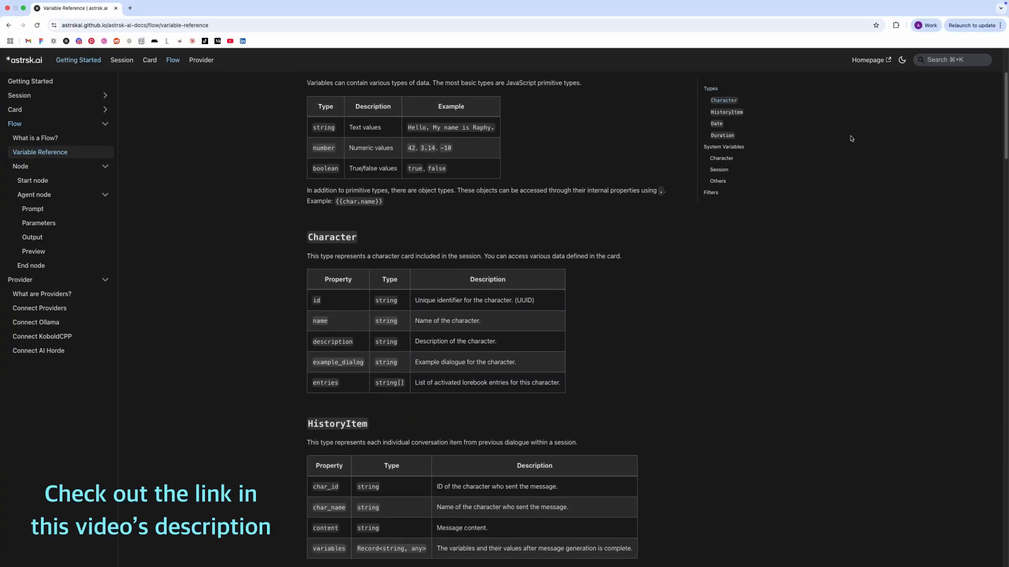
{"action": "scroll", "coordinate": [852, 138], "scroll_direction": "down", "scroll_amount": 2}
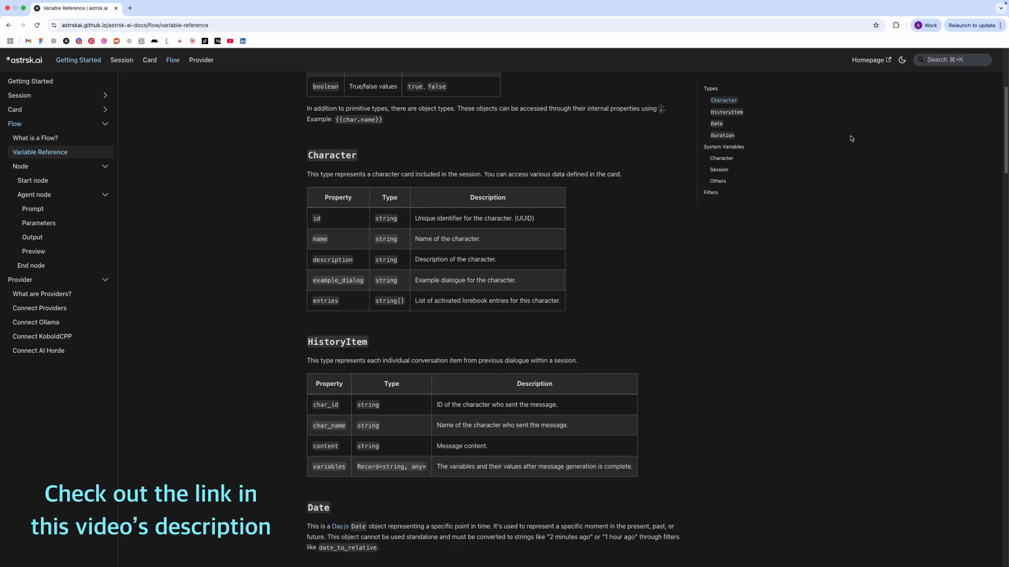
{"action": "scroll", "coordinate": [851, 139], "scroll_direction": "down", "scroll_amount": 1}
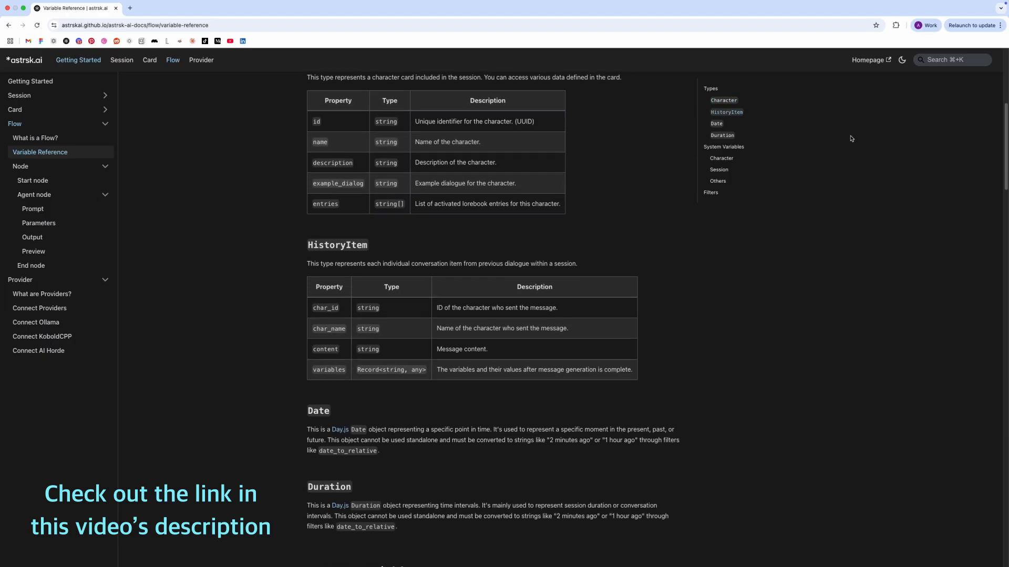
{"action": "scroll", "coordinate": [851, 139], "scroll_direction": "down", "scroll_amount": 3}
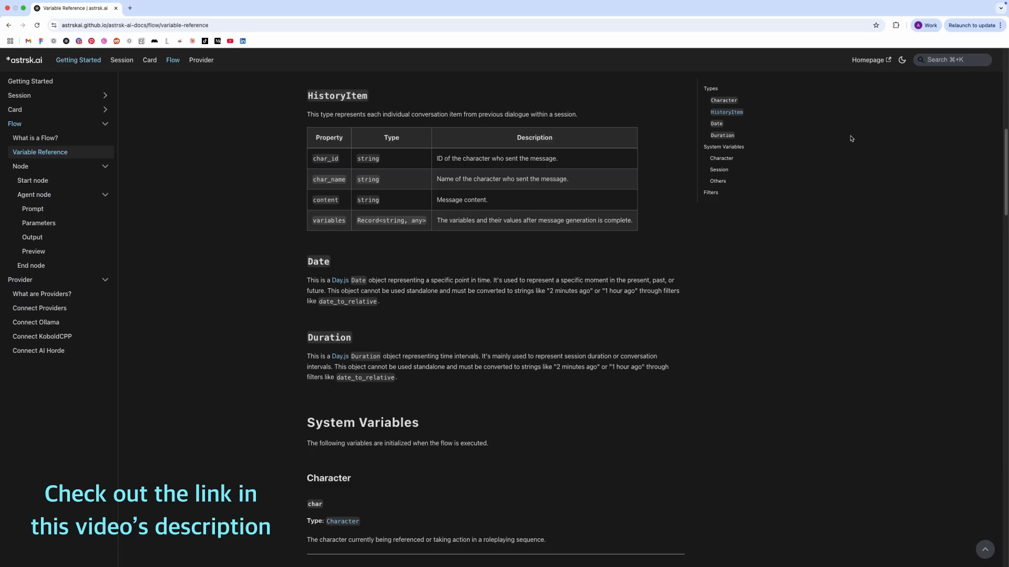
{"action": "scroll", "coordinate": [851, 139], "scroll_direction": "down", "scroll_amount": 3}
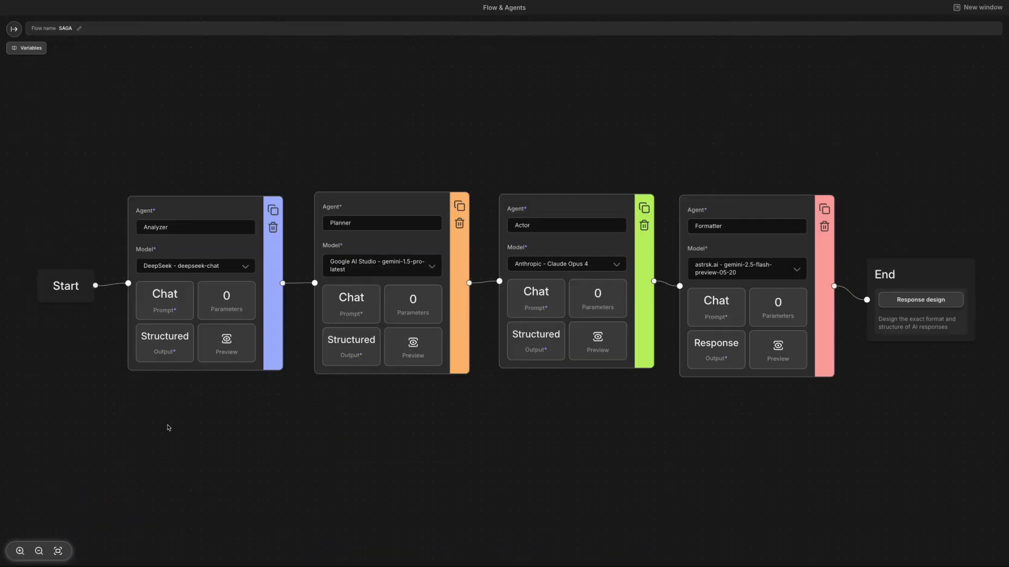
Step: Reopen the Analyzer agent's prompt and inspect its System, Character Information, History and Guidelines messages
{"action": "left_click", "coordinate": [164, 300]}
{"action": "left_click", "coordinate": [701, 211]}
{"action": "left_click", "coordinate": [564, 110]}
{"action": "left_click", "coordinate": [712, 172]}
{"action": "left_click", "coordinate": [562, 125]}
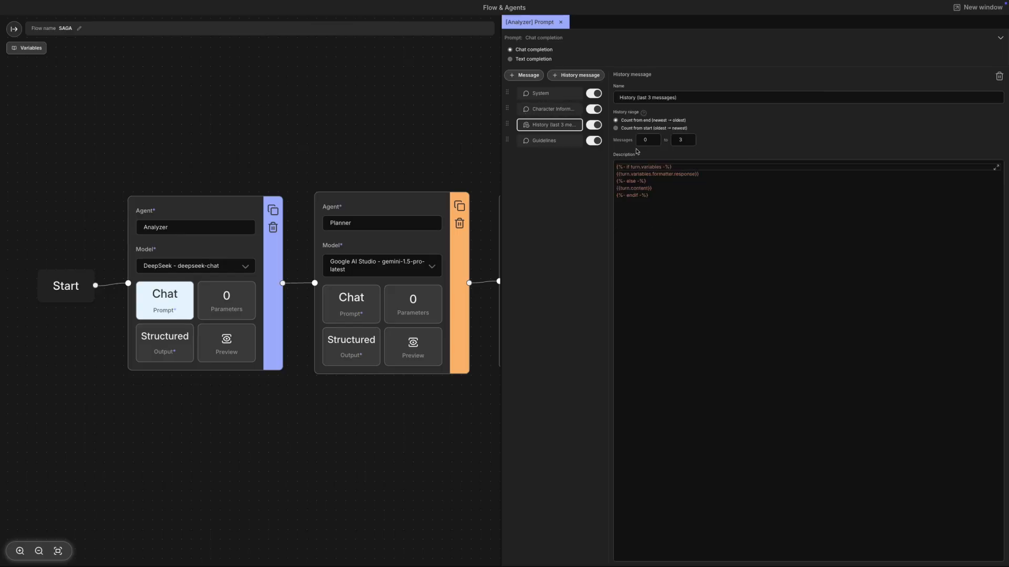
{"action": "left_click", "coordinate": [543, 141]}
Step: Open the Analyzer's output, review each output field, and close the prompt and output panels
{"action": "left_click", "coordinate": [164, 342]}
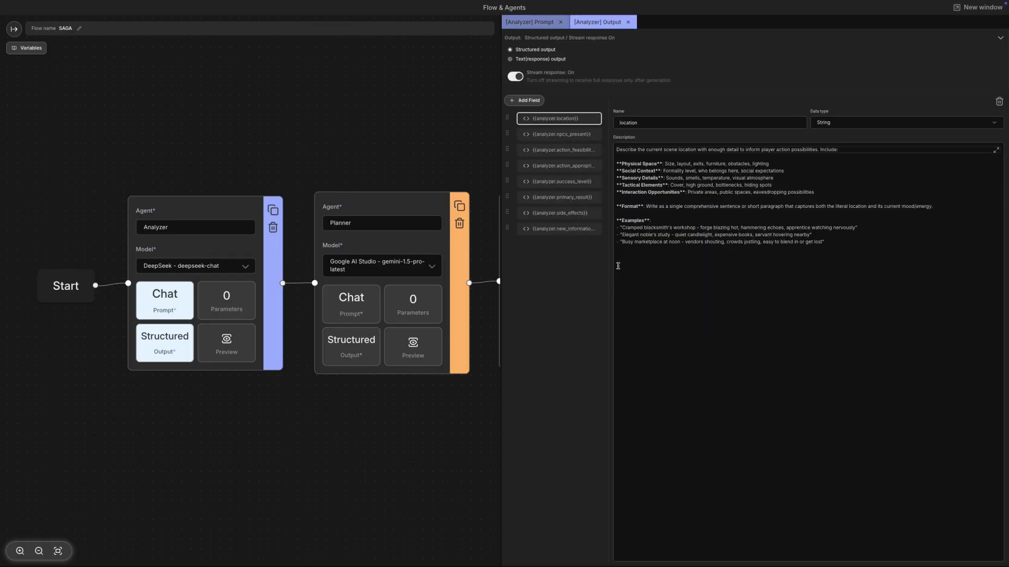
{"action": "left_click", "coordinate": [566, 136]}
{"action": "left_click", "coordinate": [567, 151]}
{"action": "left_click", "coordinate": [567, 167]}
{"action": "left_click", "coordinate": [567, 183]}
{"action": "left_click", "coordinate": [628, 22]}
{"action": "left_click", "coordinate": [560, 22]}
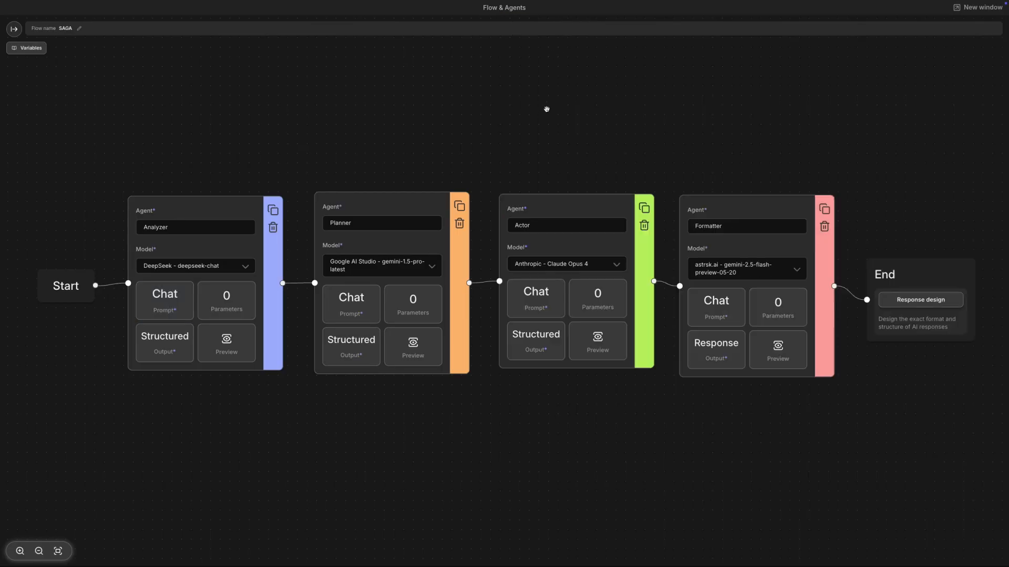